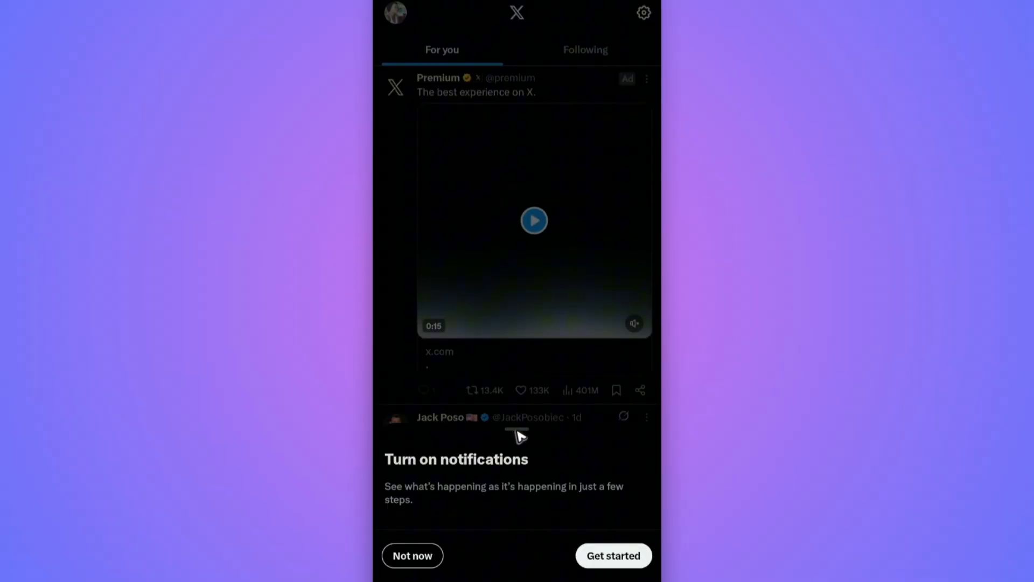
- Dismiss the notifications prompt and reach Settings and privacy from the account drawer
left_click(401, 552)
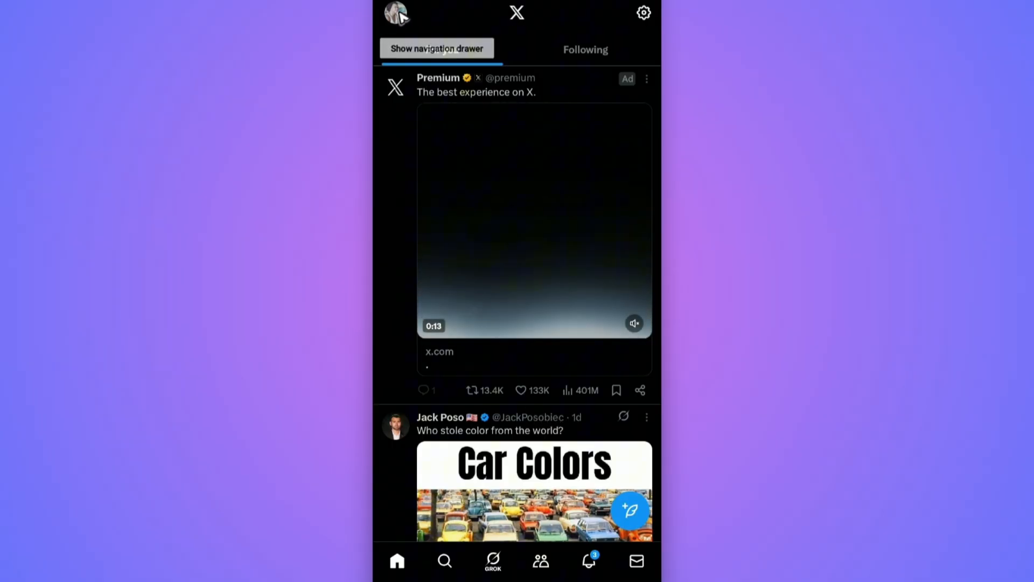
left_click(398, 14)
scroll(485, 447, "down", 1)
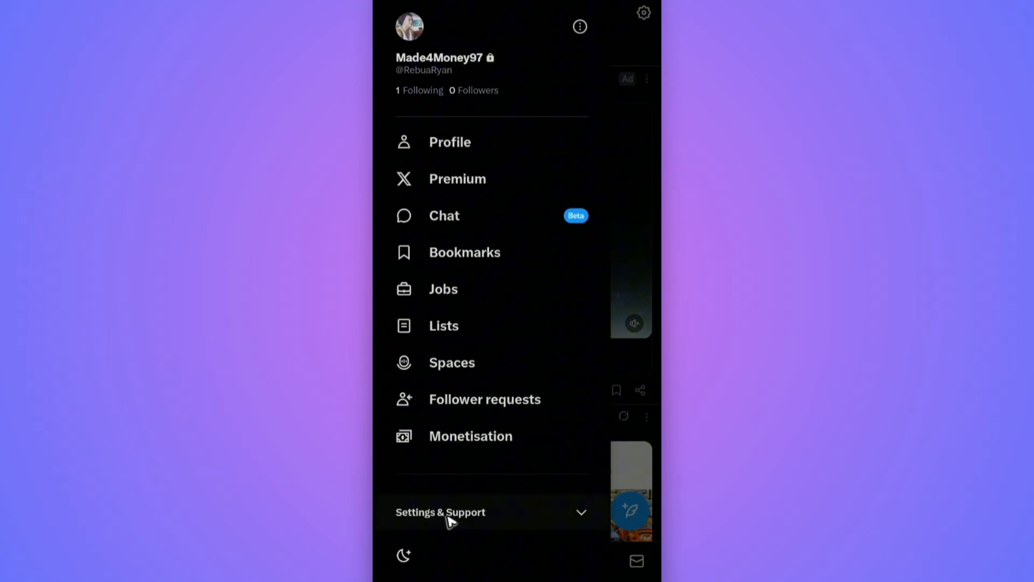
left_click(450, 517)
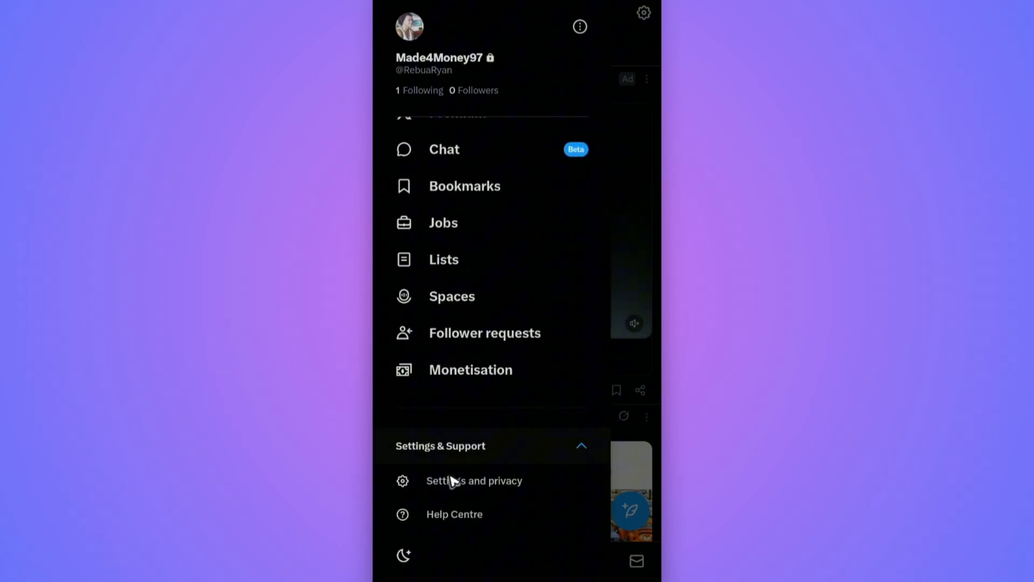
left_click(469, 482)
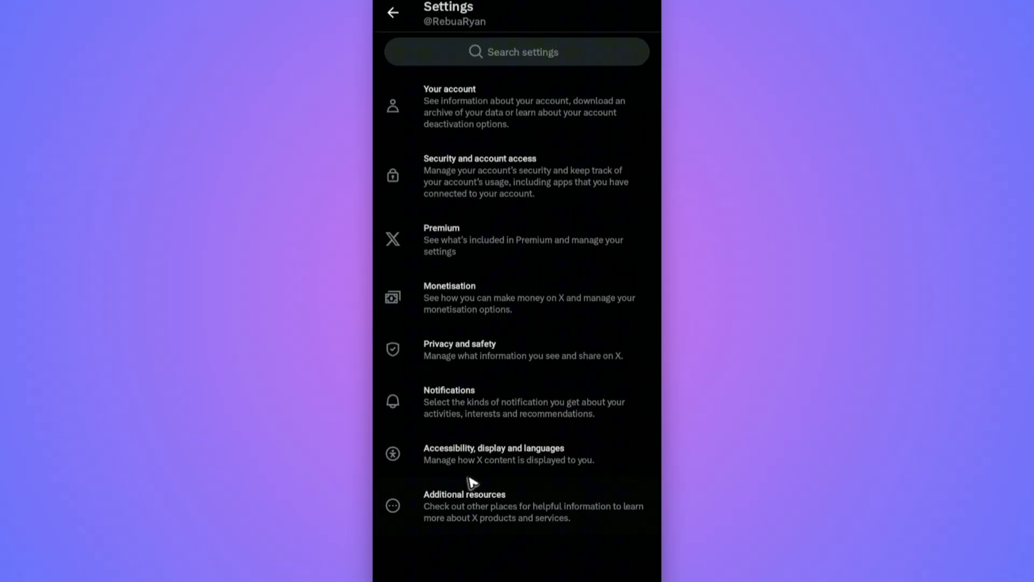
- Navigate through Privacy and safety and Content you see to the Sensitive media page
left_click(443, 357)
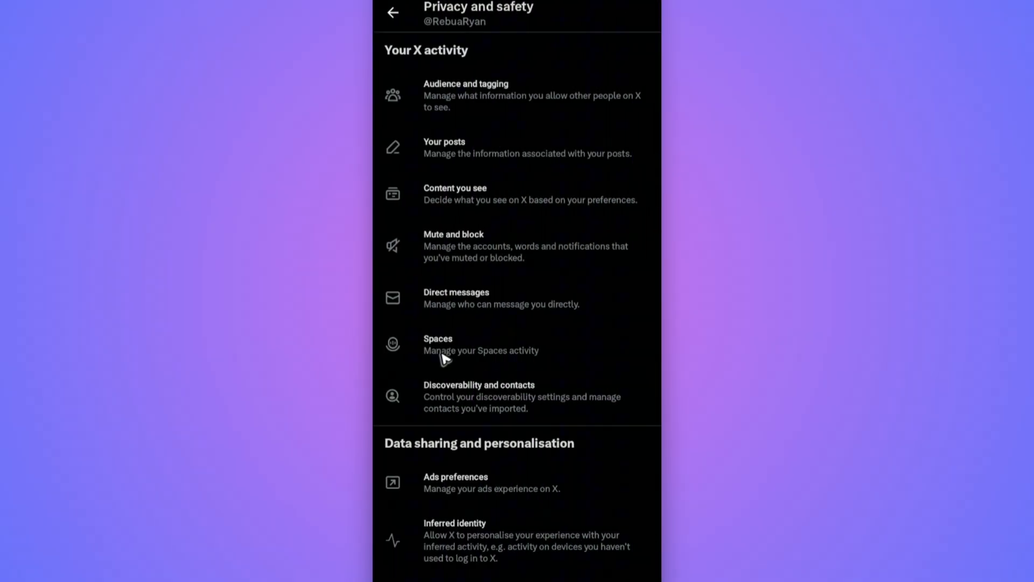
left_click(451, 202)
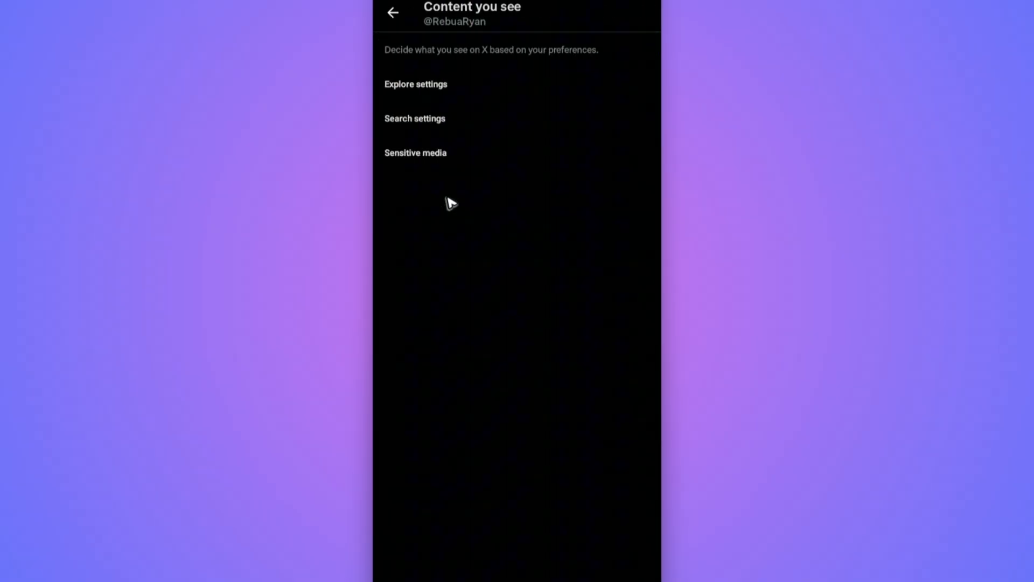
left_click(427, 160)
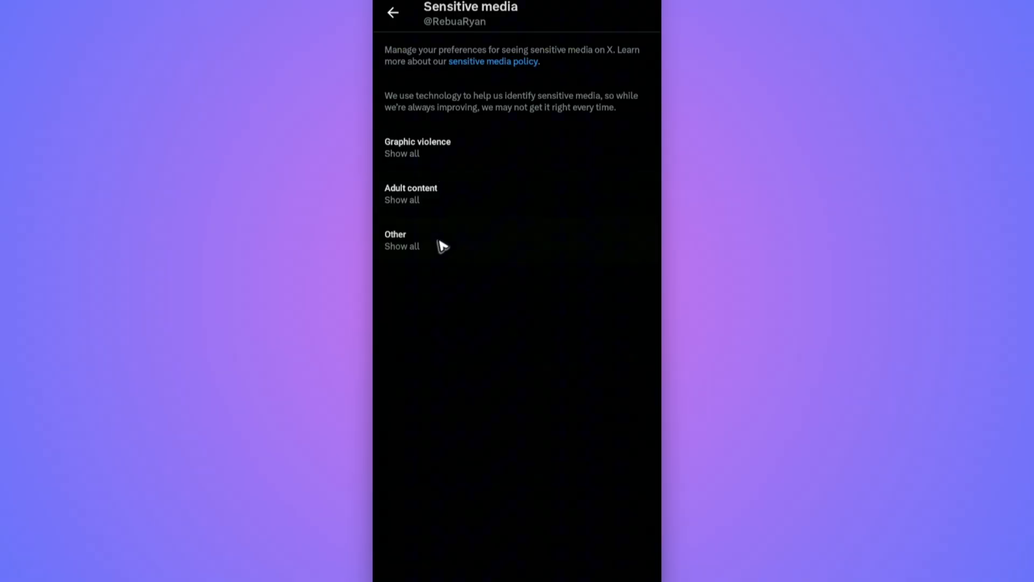
- Confirm Graphic violence and Adult content are each set to Show all
left_click(437, 153)
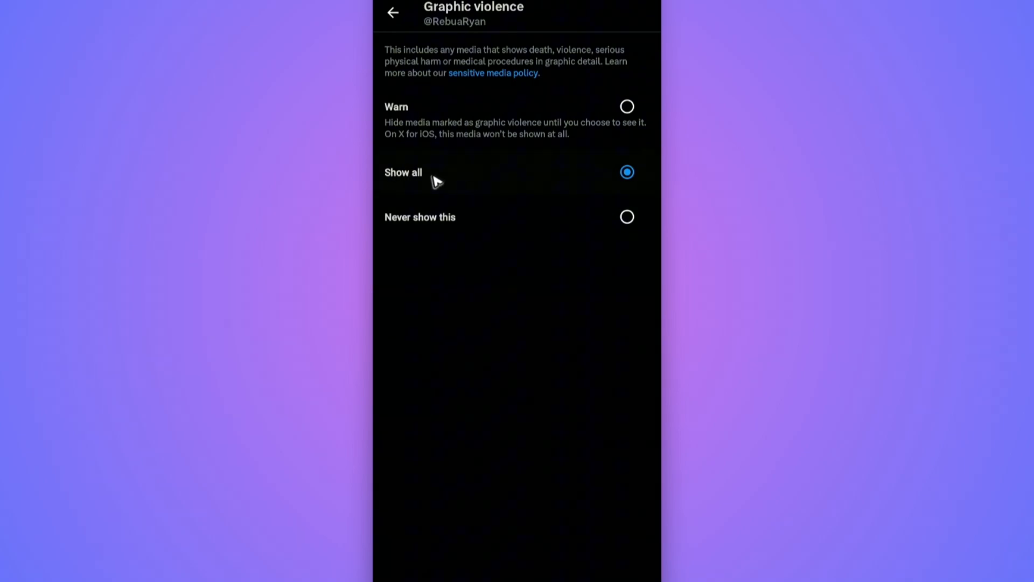
left_click(394, 12)
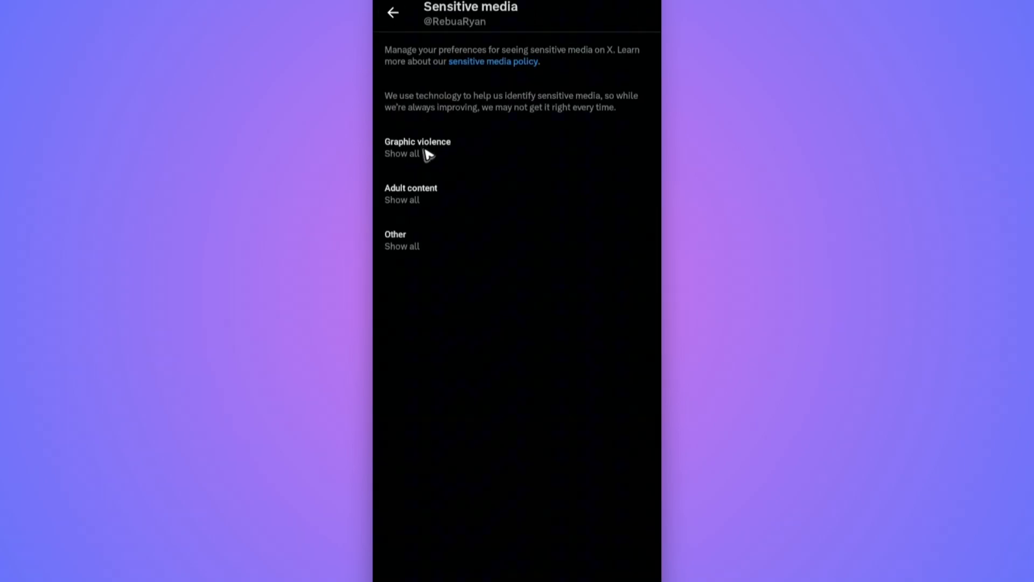
left_click(425, 202)
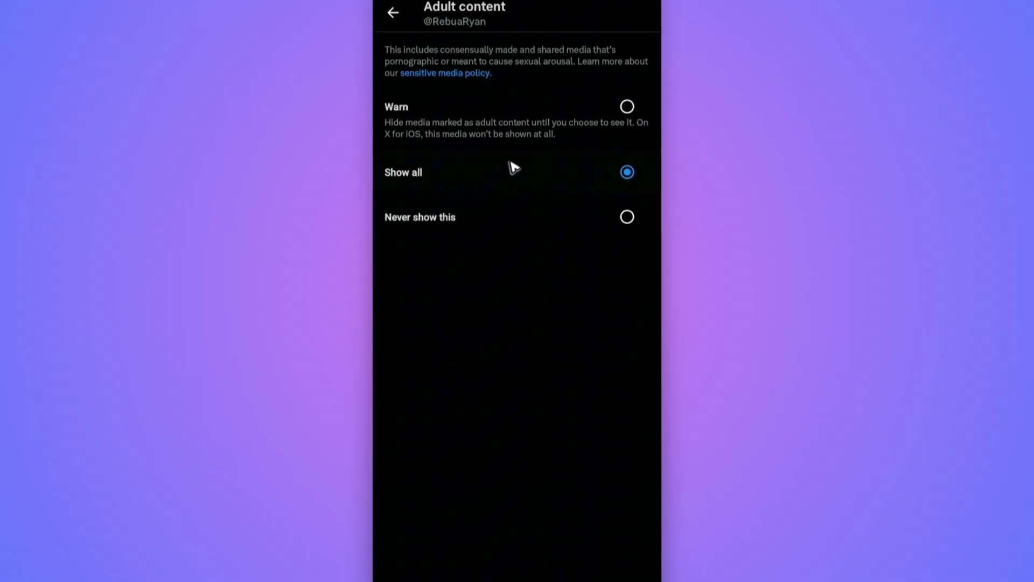
left_click(393, 15)
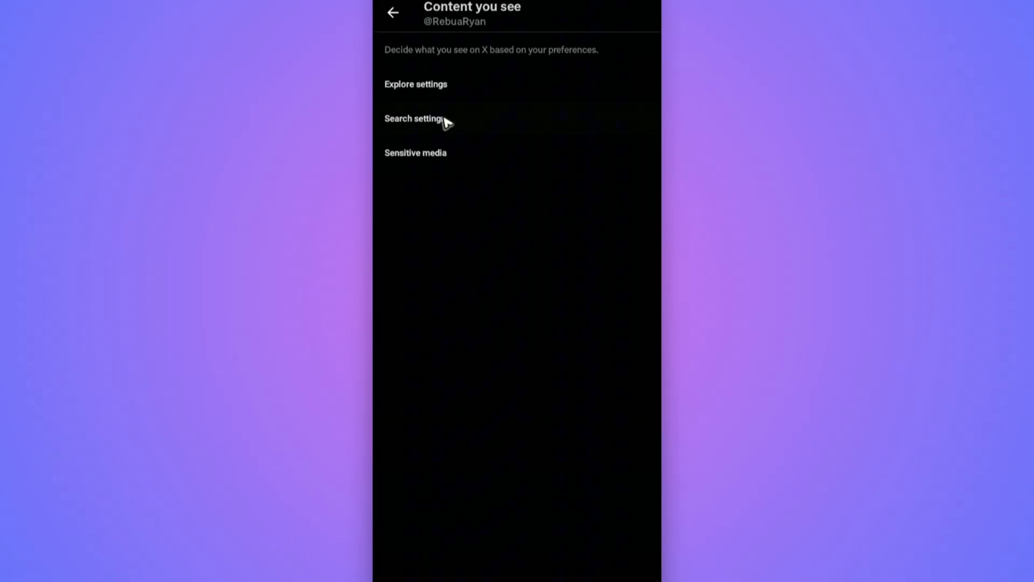
- Check Hide sensitive content is off in Search settings and return to Content you see
left_click(437, 121)
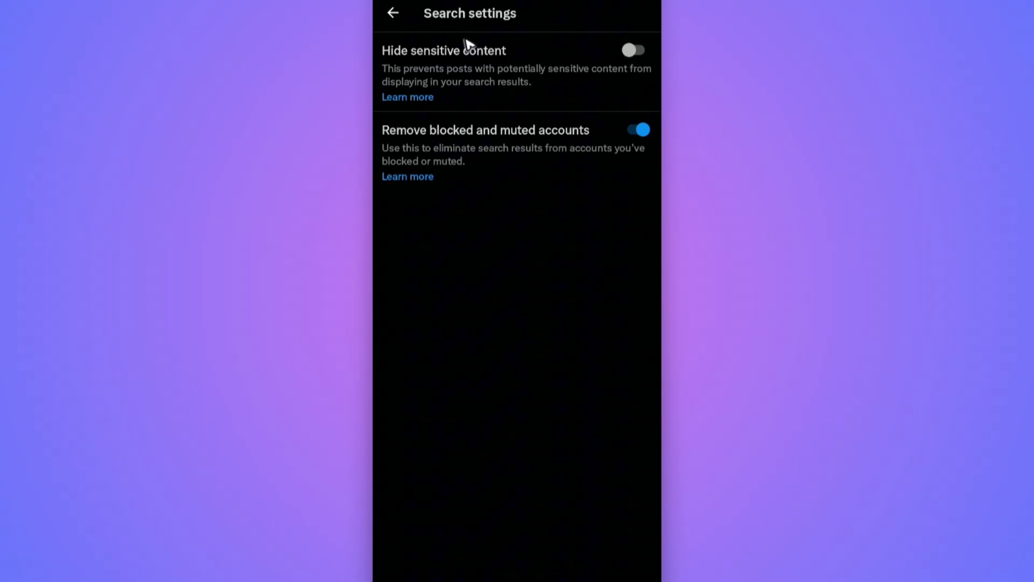
left_click(394, 25)
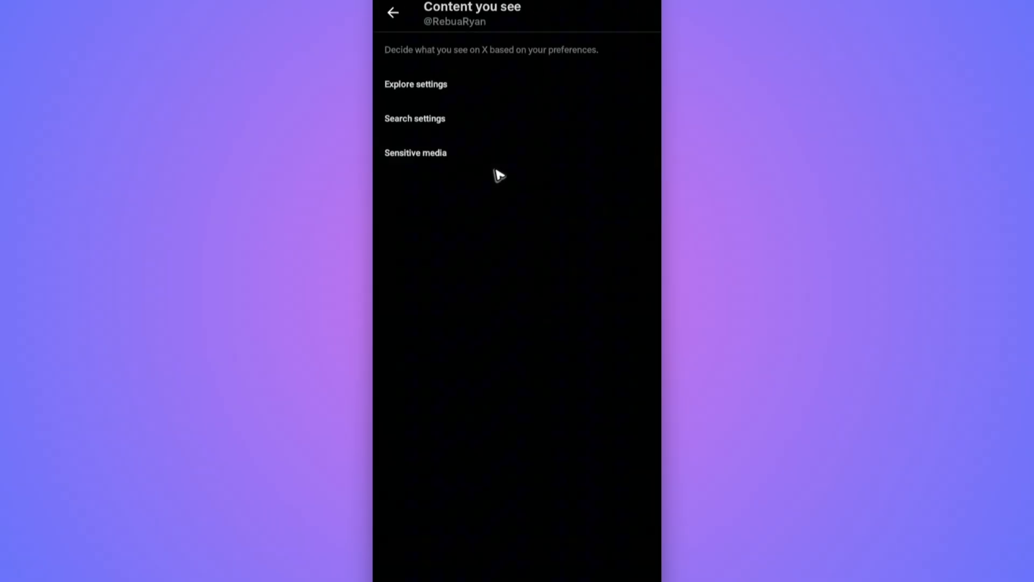